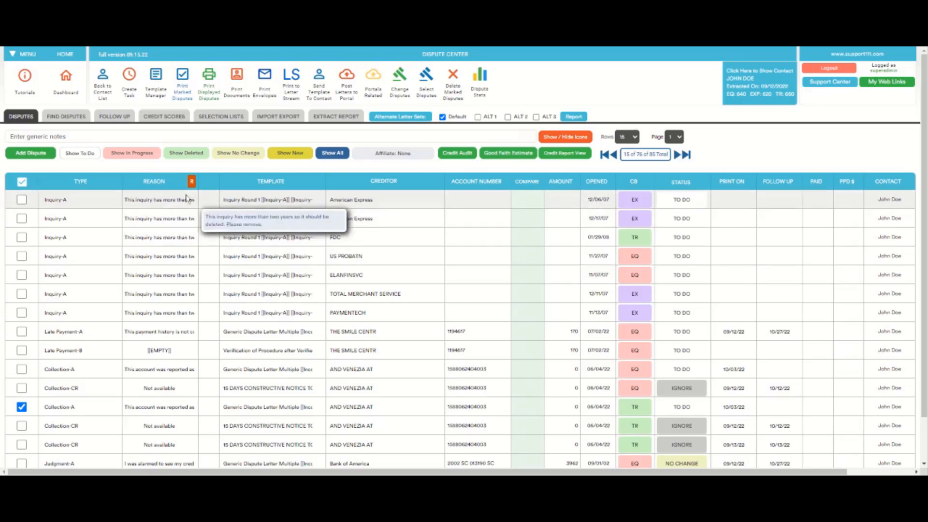
# Step: Show the row icons and set the first American Express inquiry's reason to "I have never had an account with this creditor. Please remove."
pyautogui.click(572, 139)
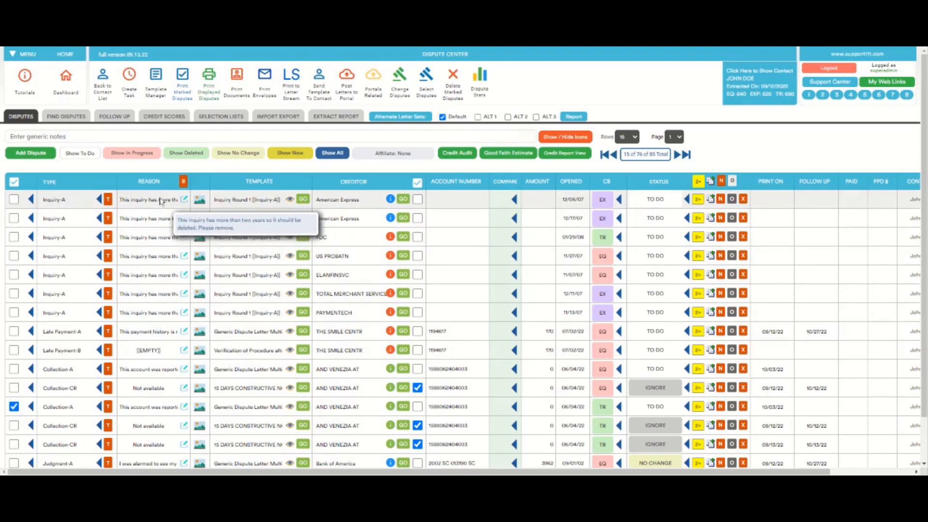
pyautogui.click(153, 201)
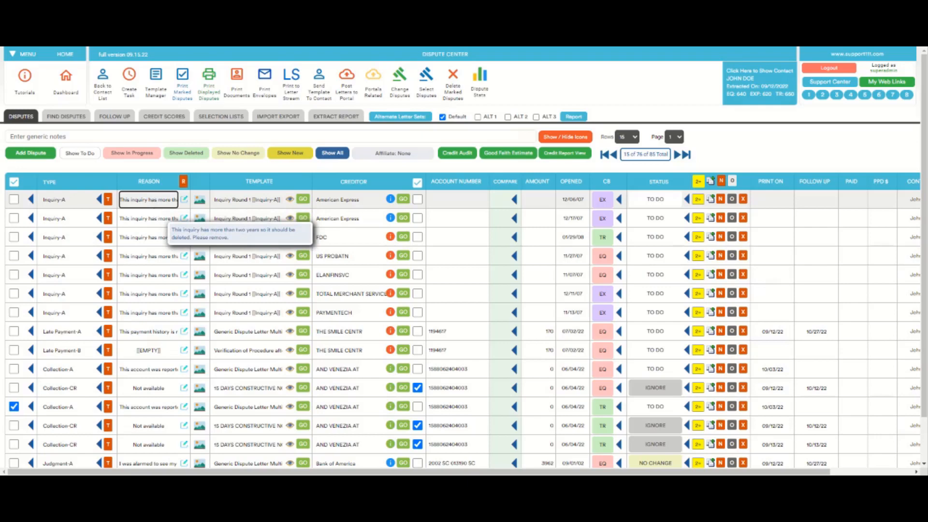
pyautogui.click(156, 215)
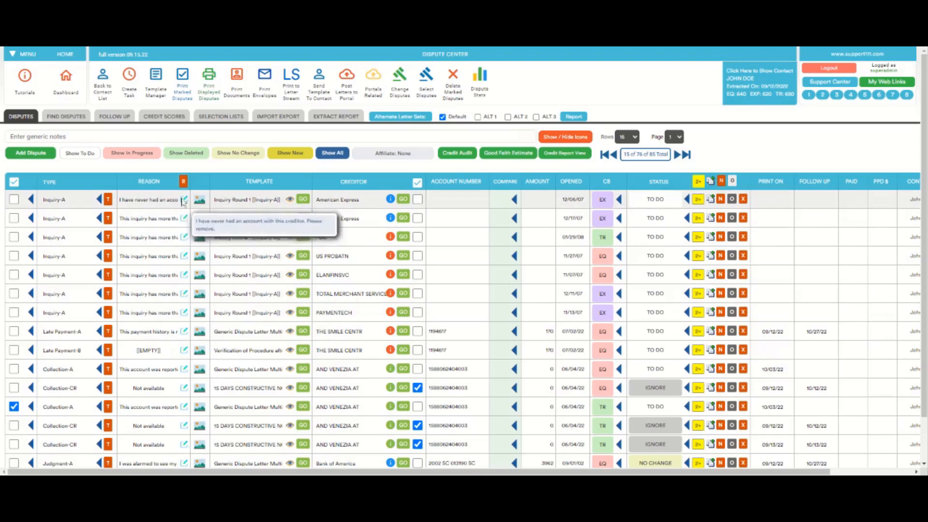
# Step: View the available reasons for the first American Express inquiry and for the first AND VENEZIA AT Collection-A dispute
pyautogui.click(156, 203)
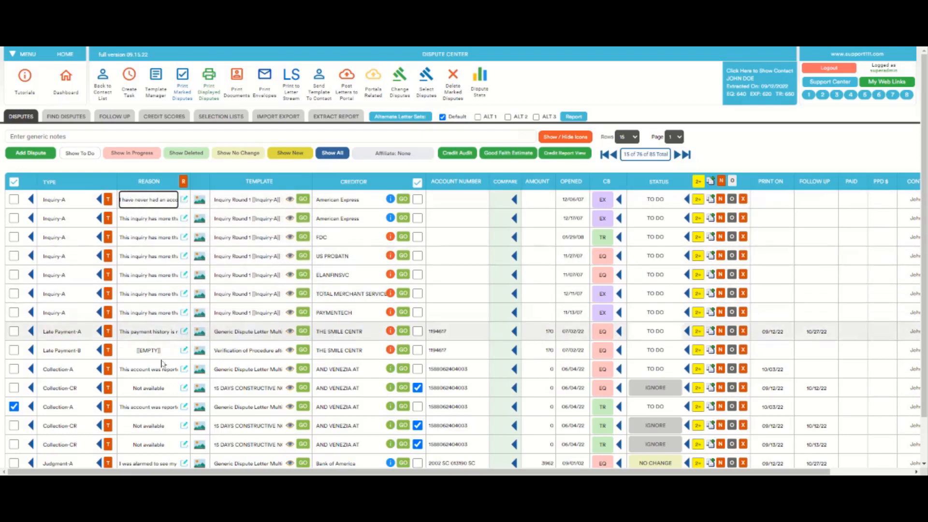
pyautogui.click(155, 373)
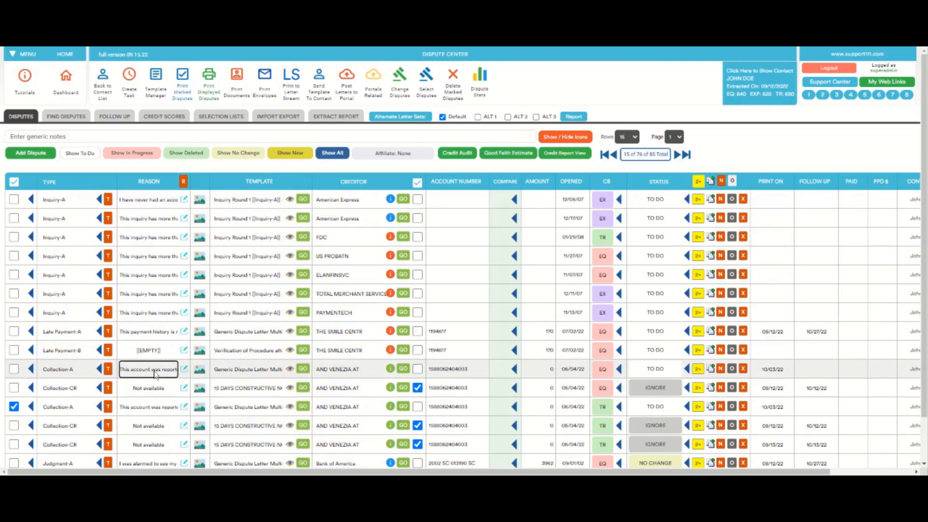
pyautogui.click(168, 164)
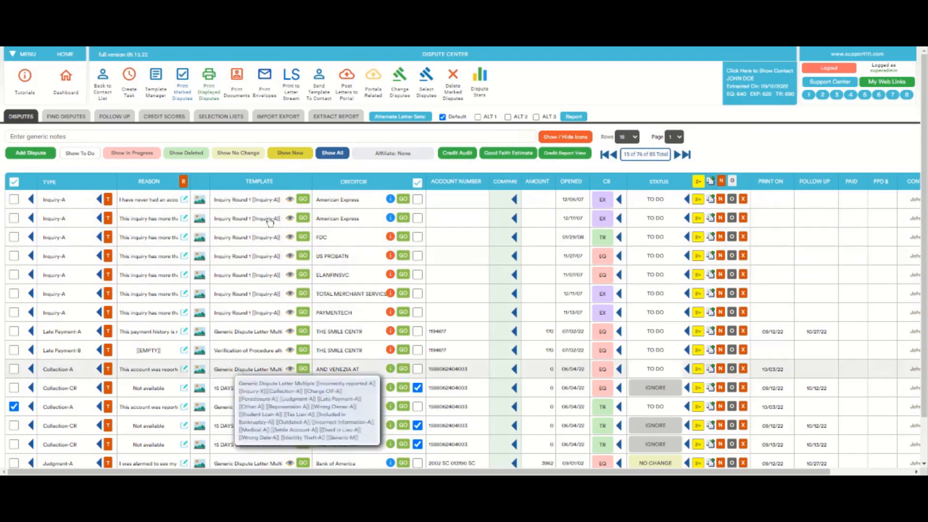
# Step: Filter the list to Inquiry disputes with the type selector of the first row, and restore the list of all disputes
pyautogui.click(566, 139)
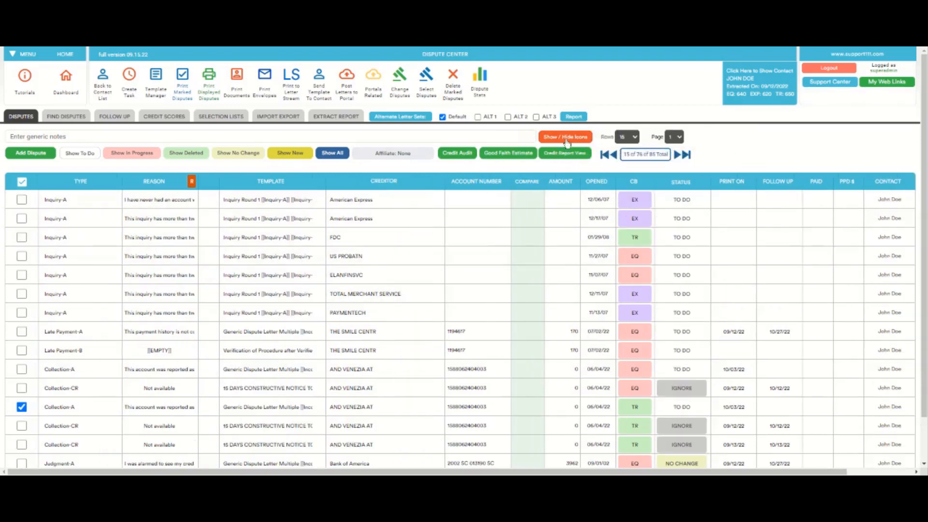
pyautogui.click(566, 139)
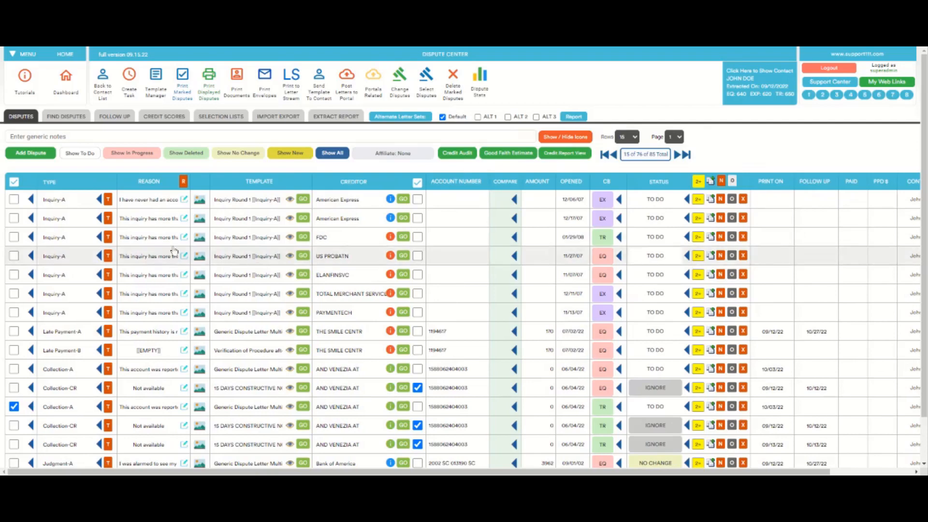
pyautogui.click(100, 202)
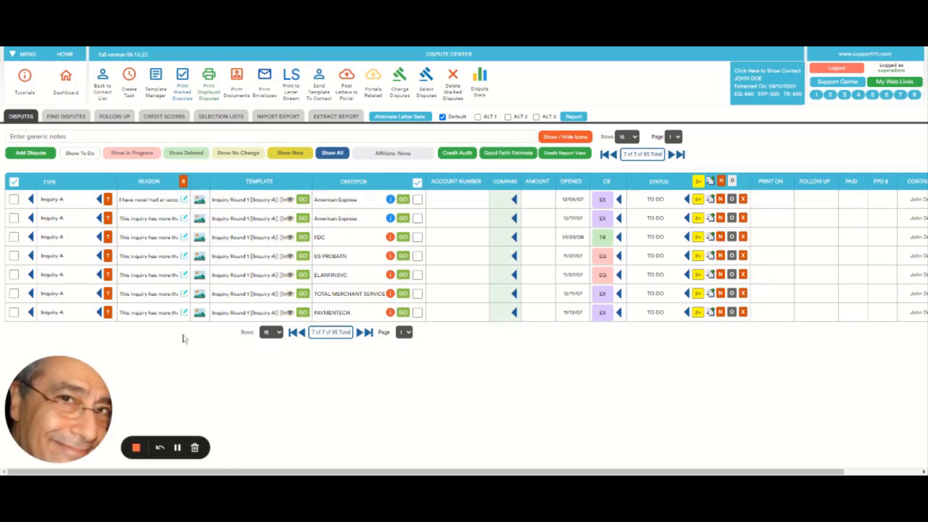
pyautogui.click(337, 156)
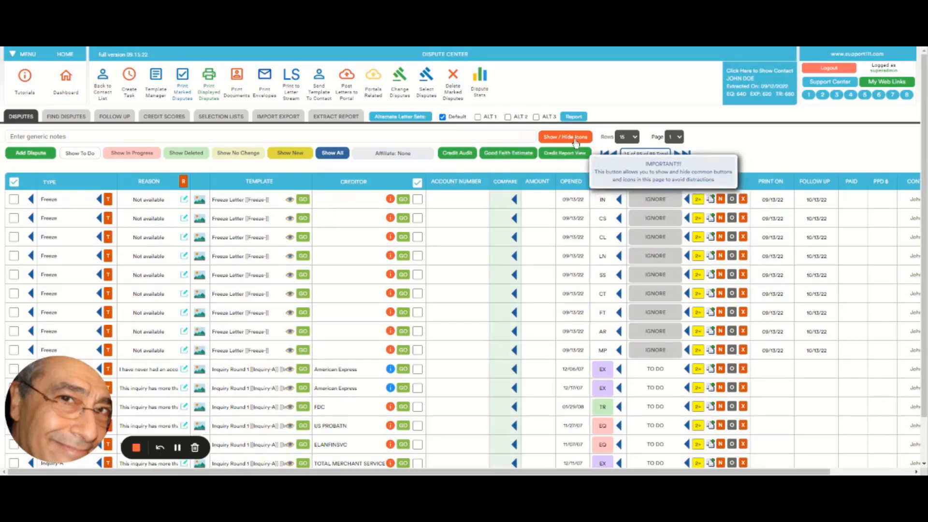
# Step: Hide the row icons and use Select Disputes to select the type Inquiry from all disputes
pyautogui.click(557, 137)
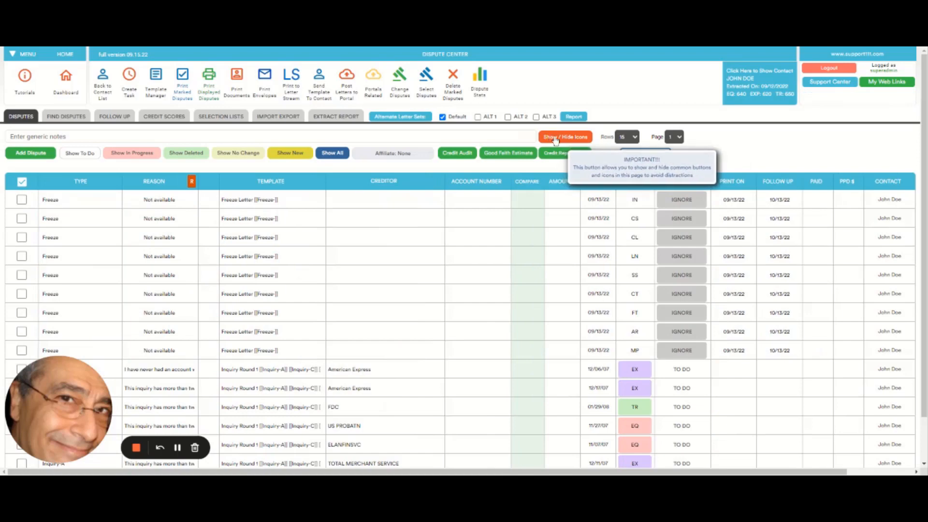
pyautogui.click(431, 82)
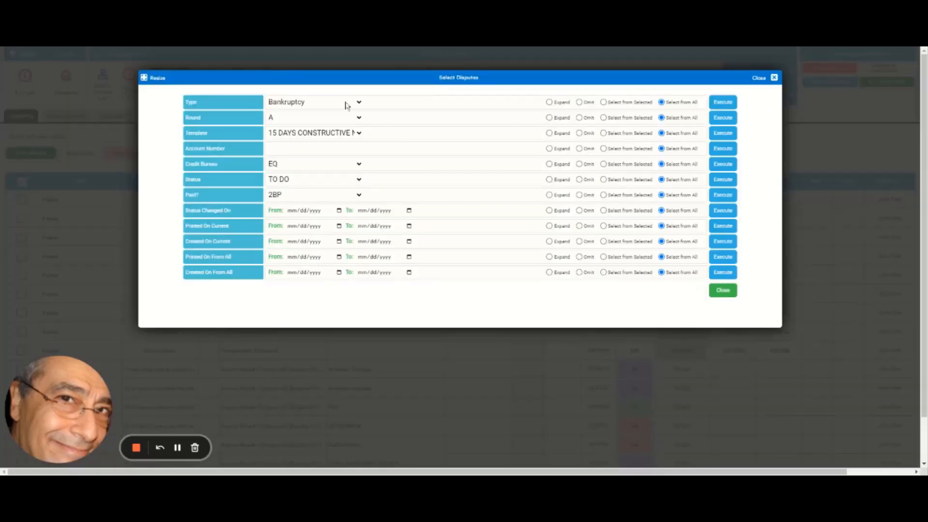
pyautogui.press('Down')
pyautogui.press('Down')
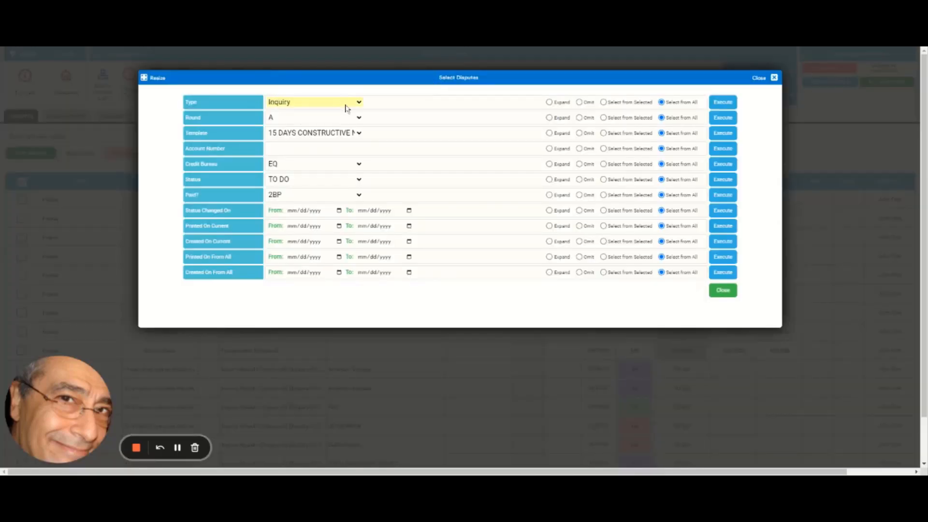
pyautogui.click(346, 105)
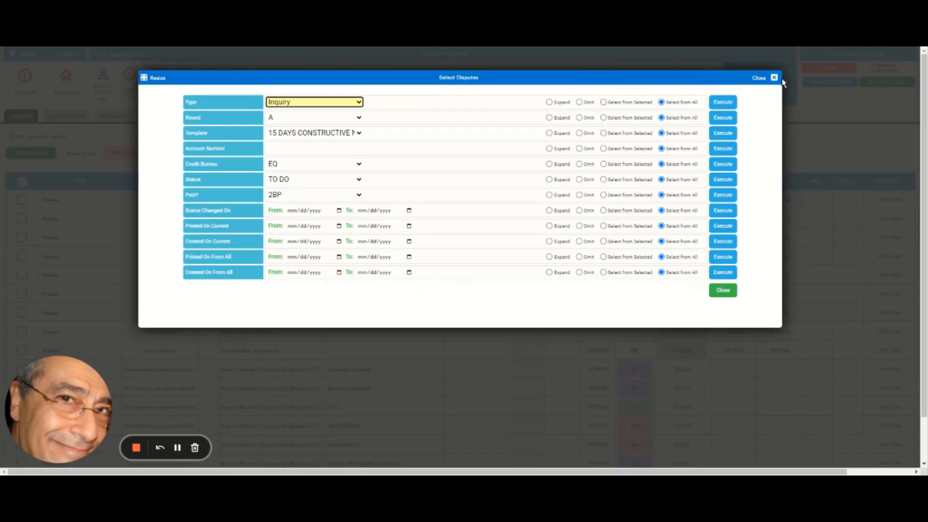
pyautogui.click(723, 103)
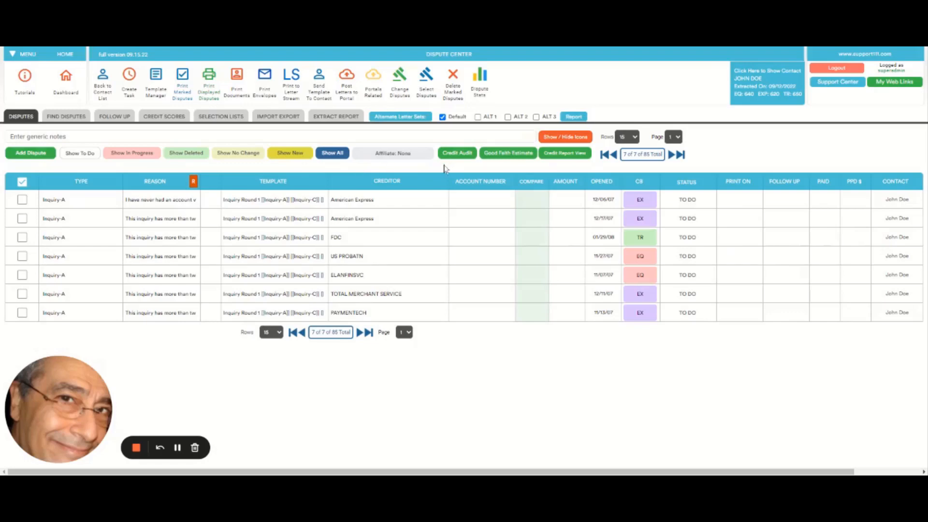
# Step: Toggle the row icons on and off several times for the filtered inquiry disputes, leaving them hidden
pyautogui.click(571, 138)
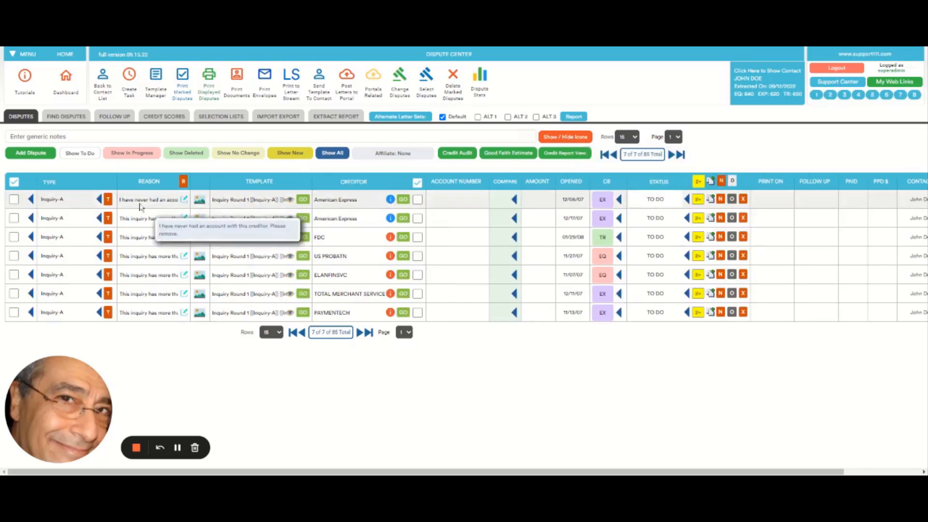
pyautogui.click(564, 137)
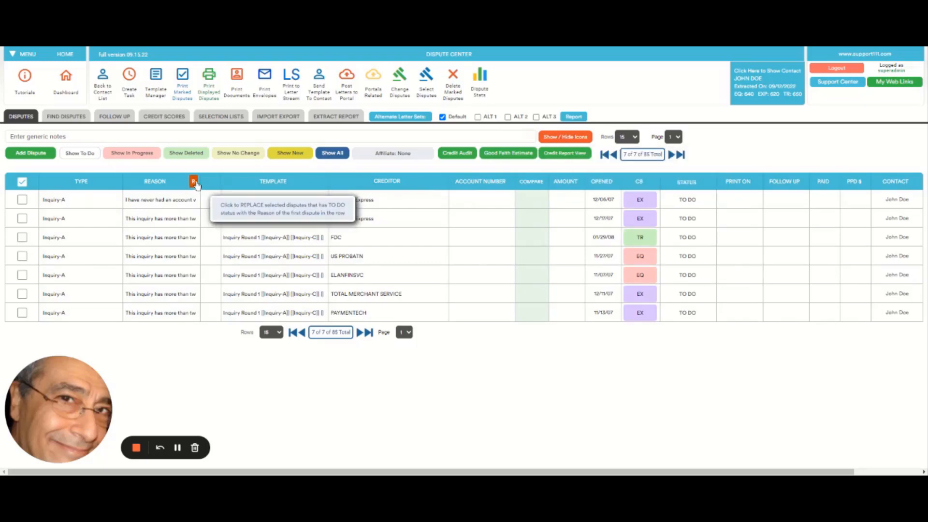
pyautogui.click(563, 139)
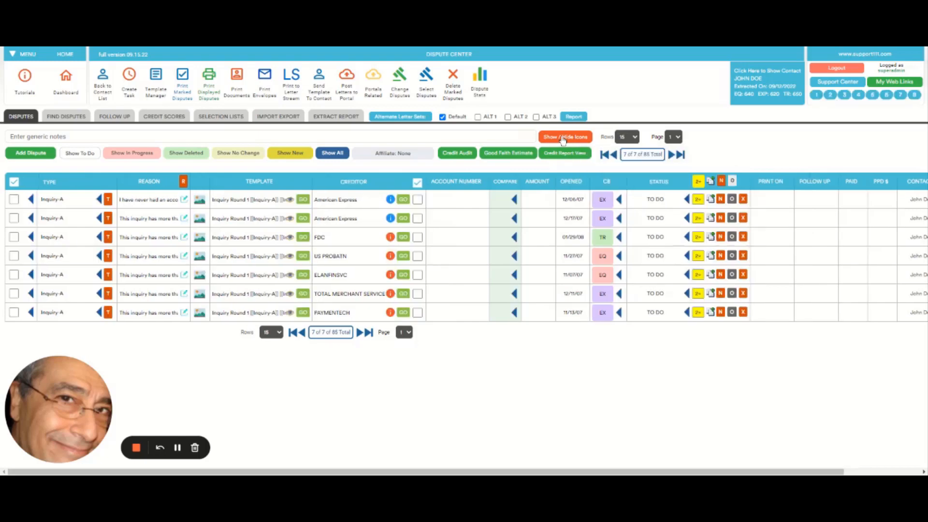
pyautogui.click(563, 140)
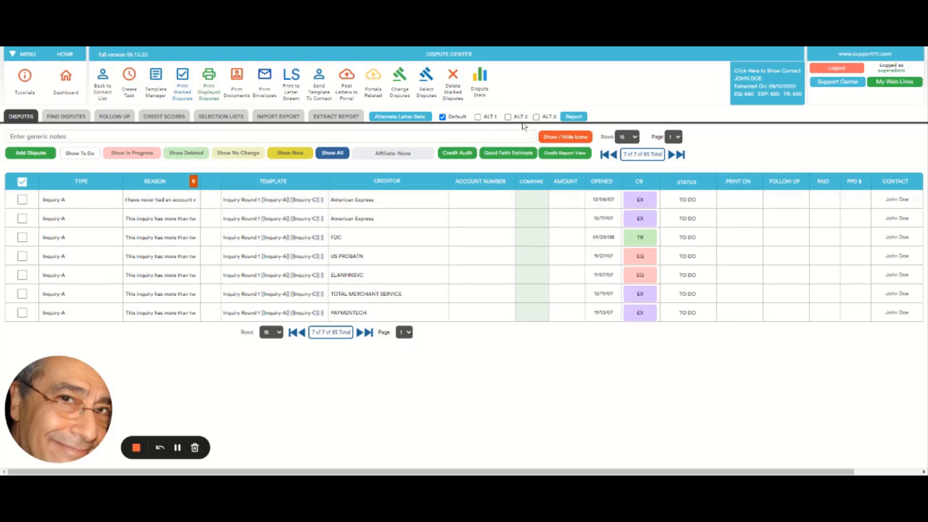
pyautogui.click(564, 137)
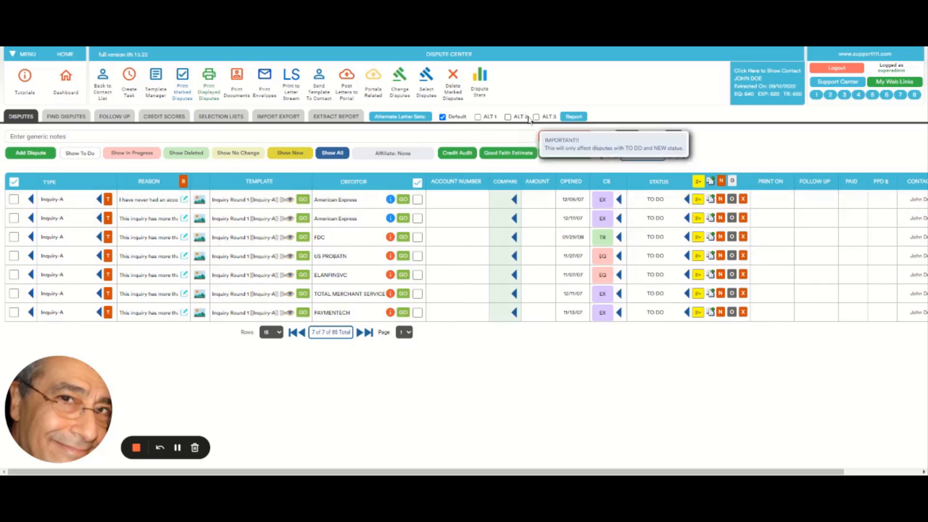
pyautogui.click(558, 139)
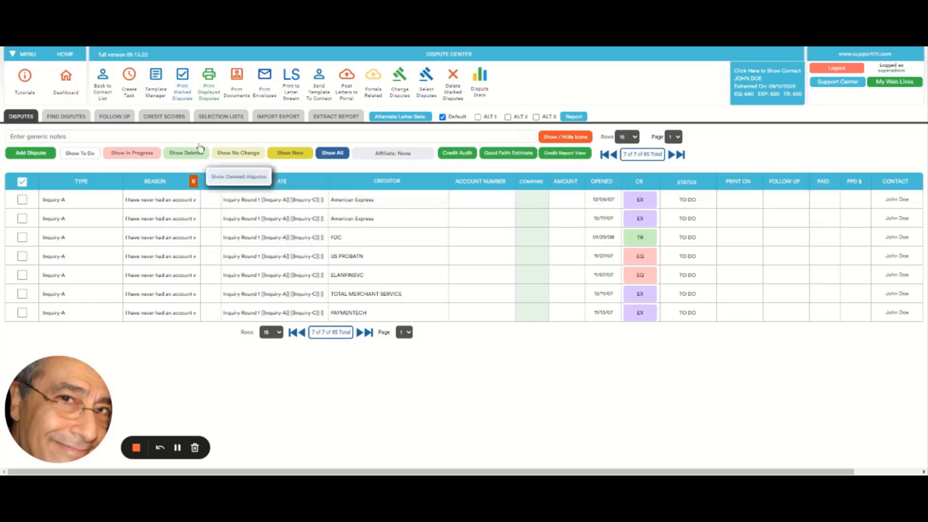
# Step: Open the Dispute Reasons selection list and search it for "inquiry"
pyautogui.click(221, 117)
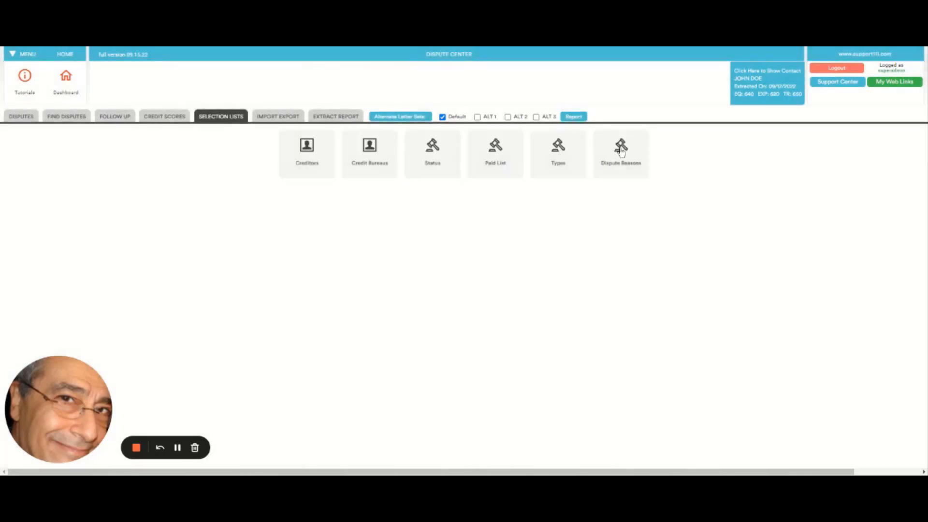
pyautogui.click(621, 151)
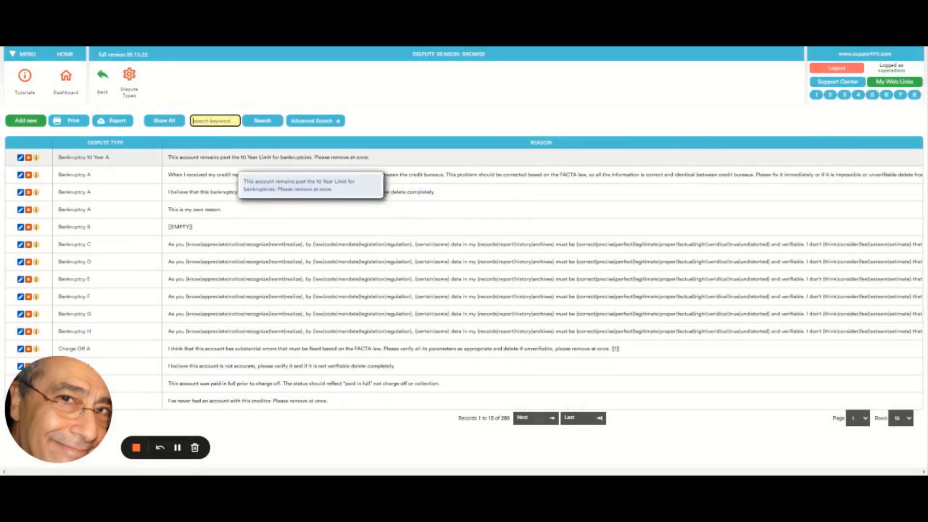
pyautogui.write('H')
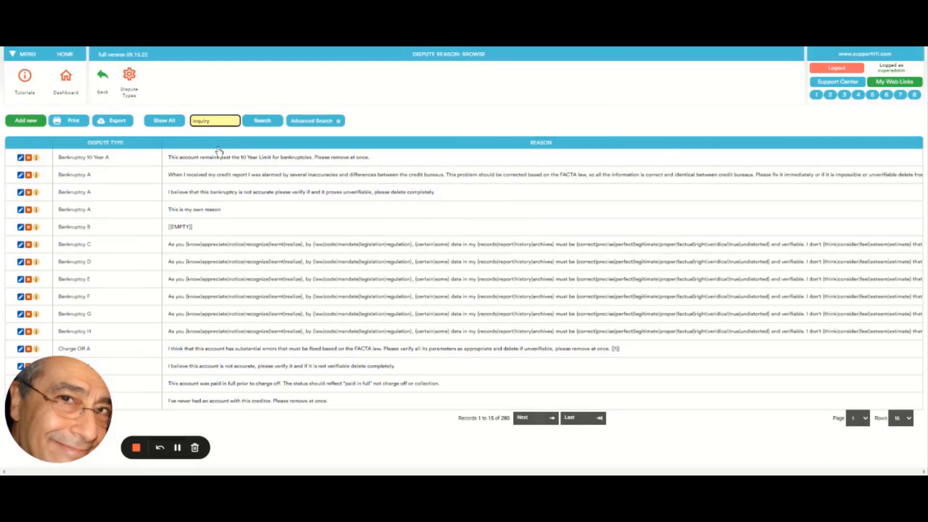
pyautogui.click(261, 122)
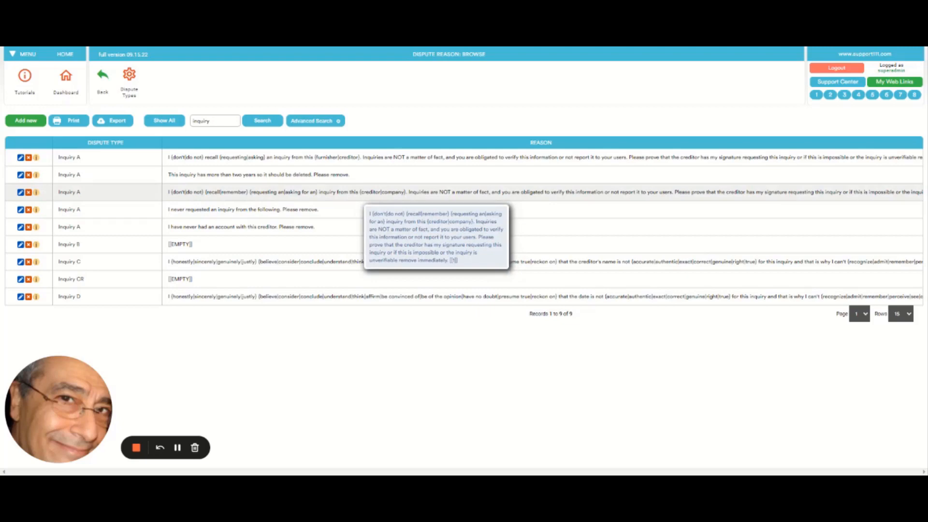
# Step: Edit the Inquiry A reason beginning "I {don't|do not} {recall|remember}" and delete the [[1]] marker at its end
pyautogui.click(21, 192)
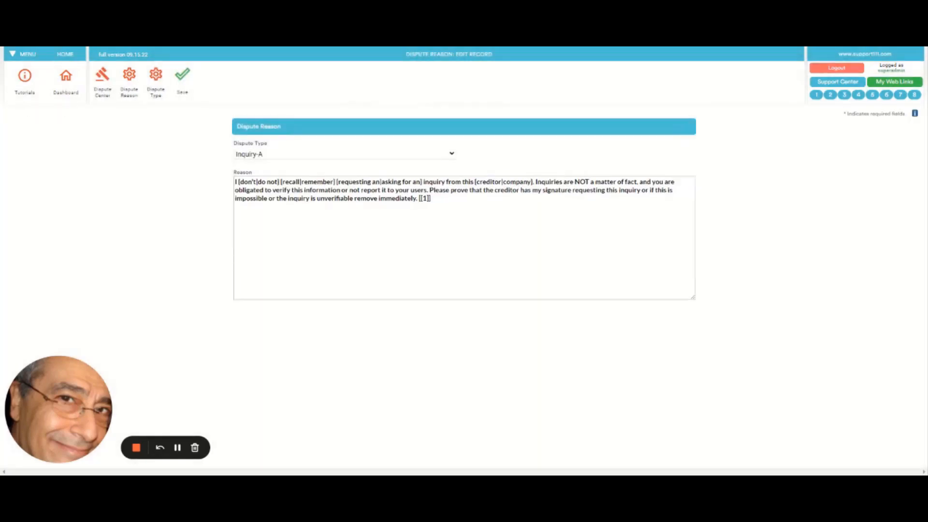
pyautogui.click(431, 199)
pyautogui.moveTo(431, 199); pyautogui.dragTo(421, 199)
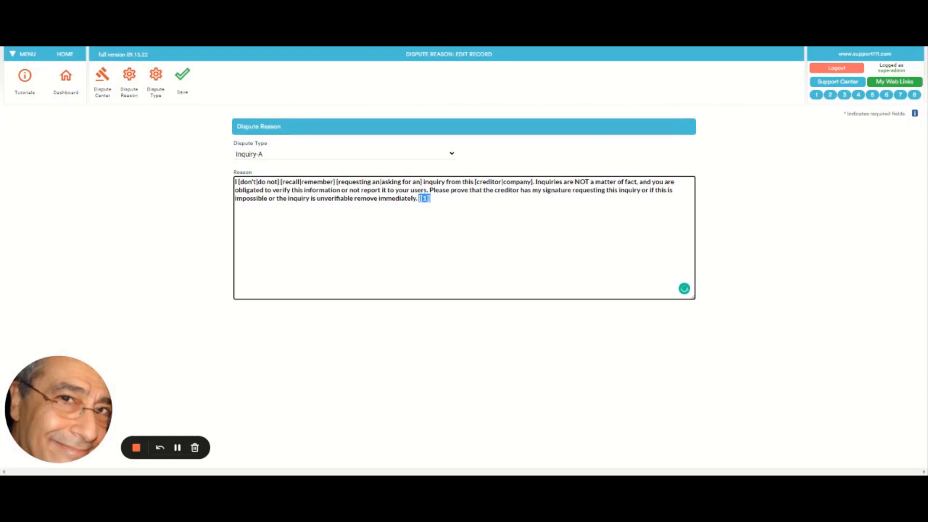
pyautogui.press('BackSpace')
pyautogui.press('BackSpace')
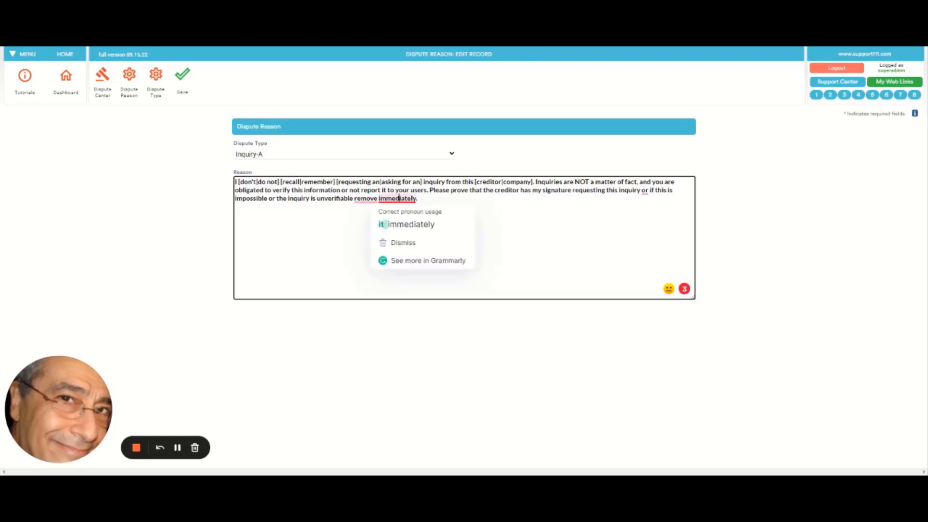
# Step: Apply the grammar suggestions so the reason ends "unverifiable, remove it immediately." and save the record
pyautogui.click(400, 225)
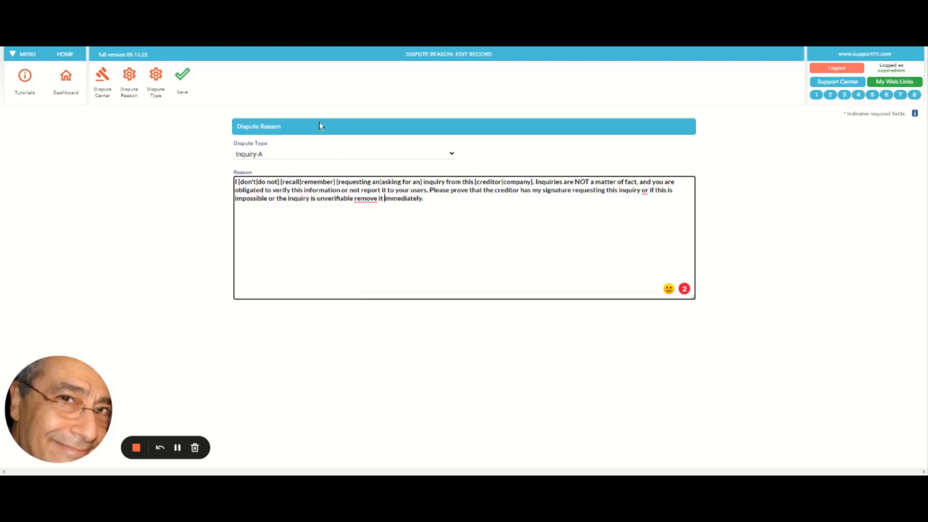
pyautogui.click(357, 198)
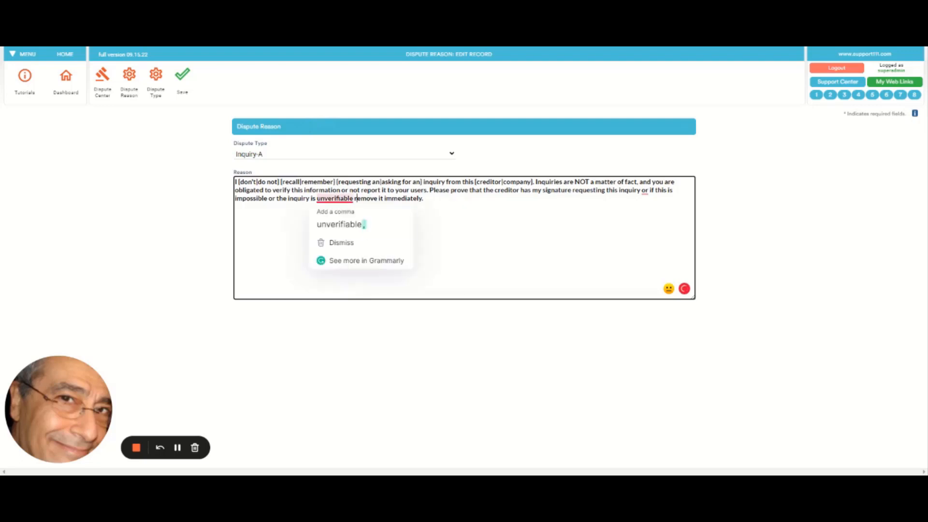
pyautogui.click(346, 223)
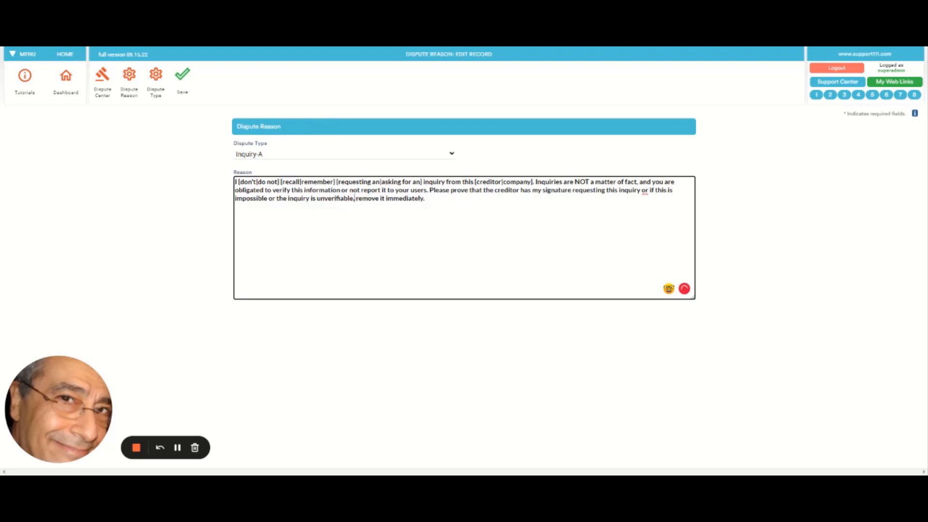
pyautogui.click(184, 87)
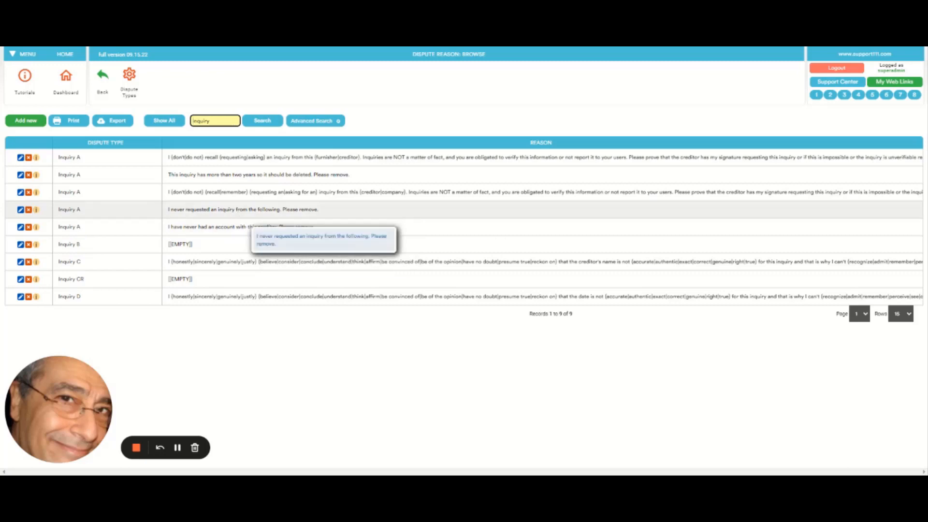
# Step: Append the [[1]] marker to the Inquiry A reason "I never requested an inquiry from the following. Please remove.", save it and return to the Dispute Center
pyautogui.click(21, 210)
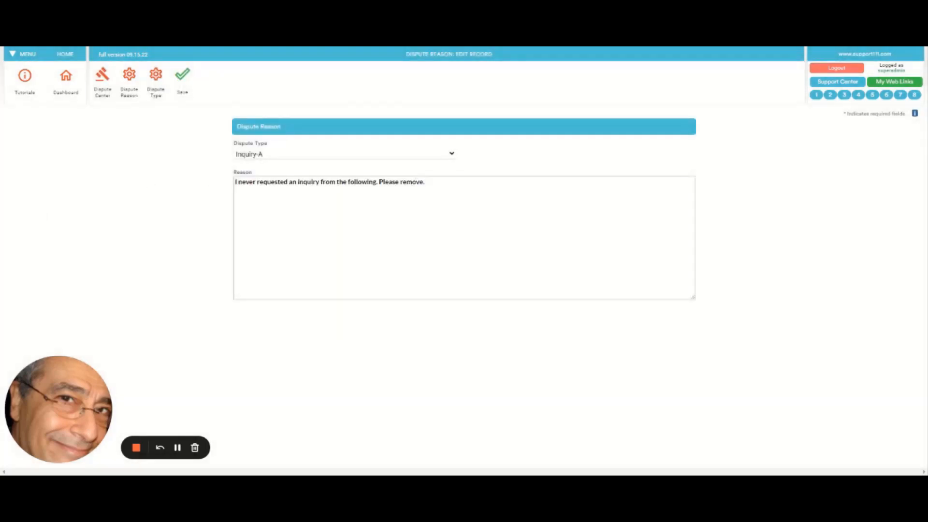
pyautogui.click(426, 182)
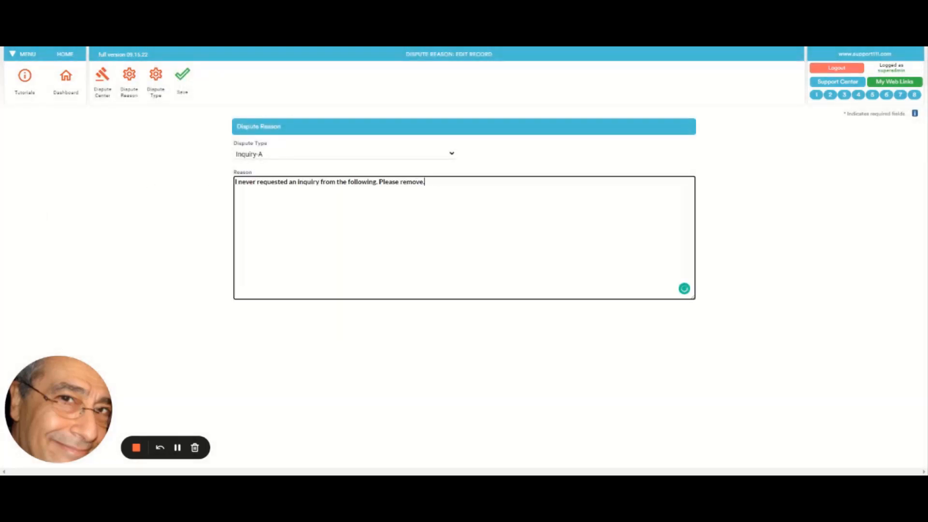
pyautogui.write('[[1]]')
pyautogui.click(182, 84)
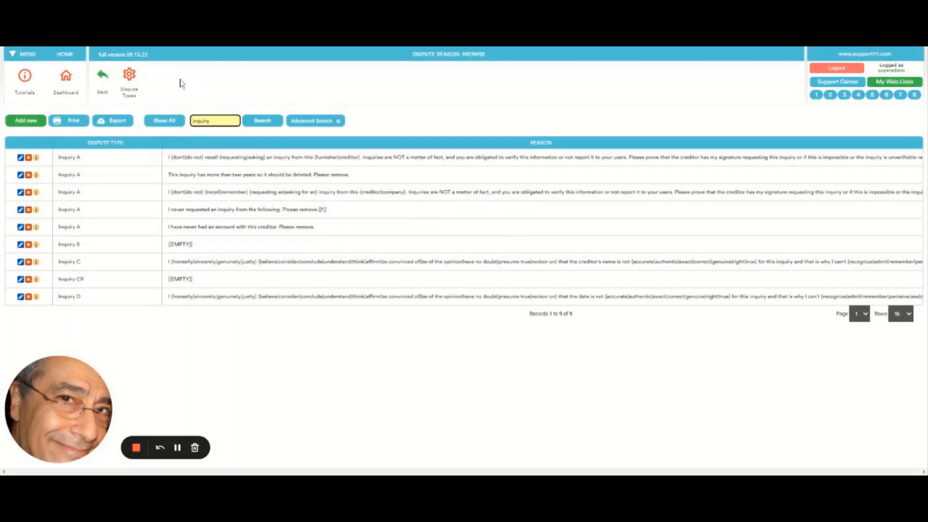
pyautogui.click(102, 88)
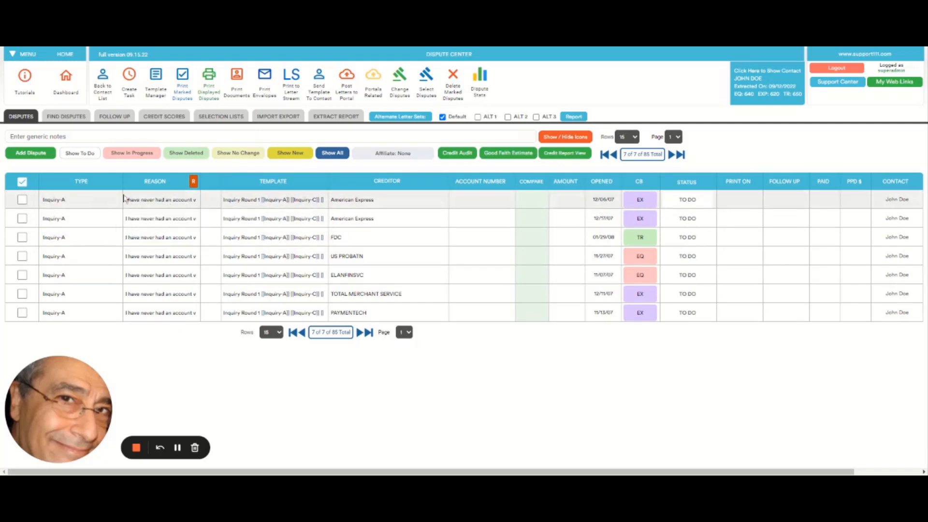
pyautogui.click(141, 202)
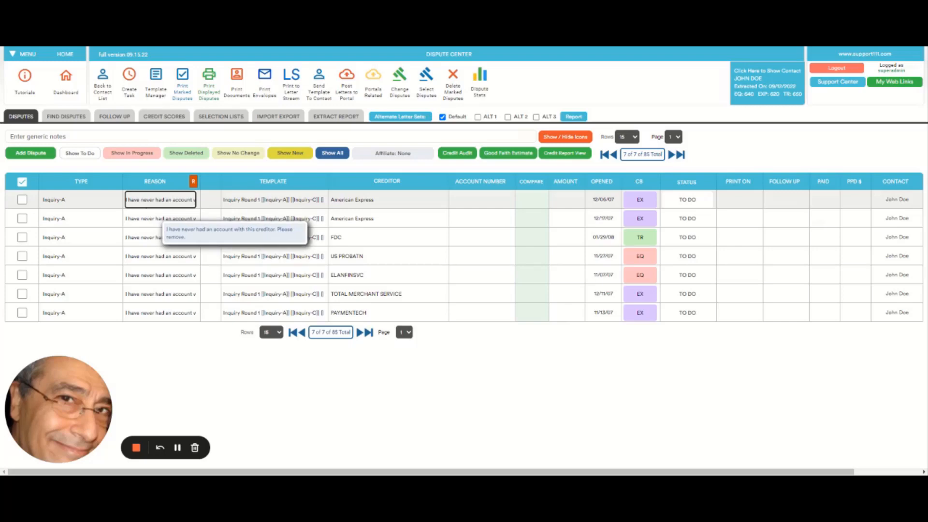
# Step: Reopen the Dispute Reasons selection list and search its records for "inquiry"
pyautogui.click(217, 119)
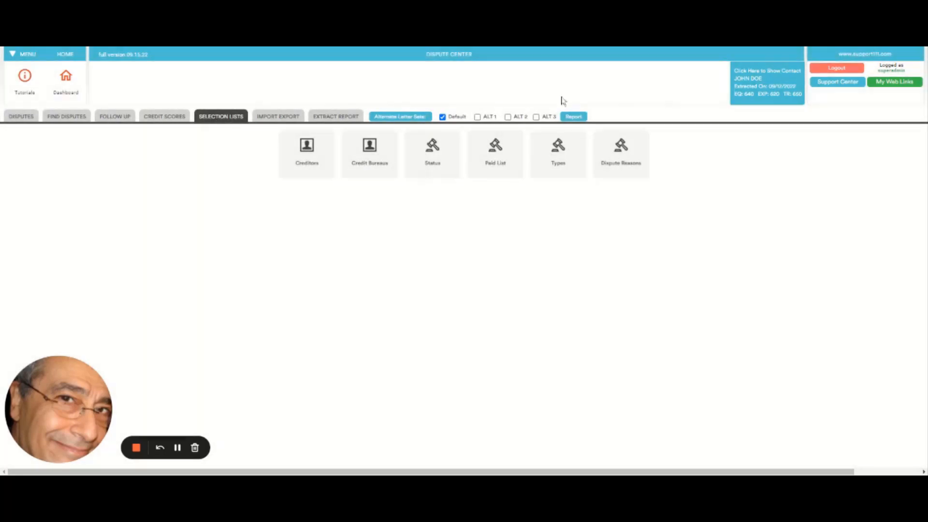
pyautogui.click(620, 151)
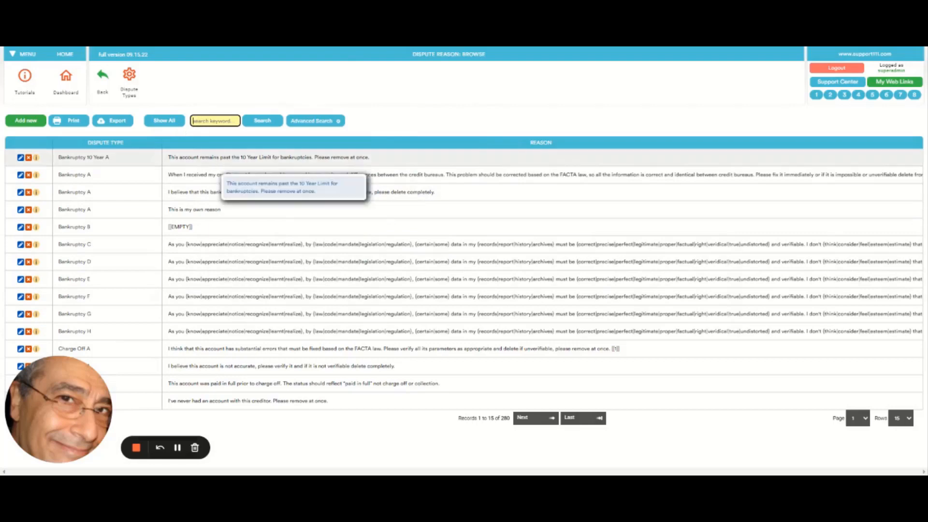
pyautogui.click(195, 120)
pyautogui.write('inquiry')
pyautogui.press('Return')
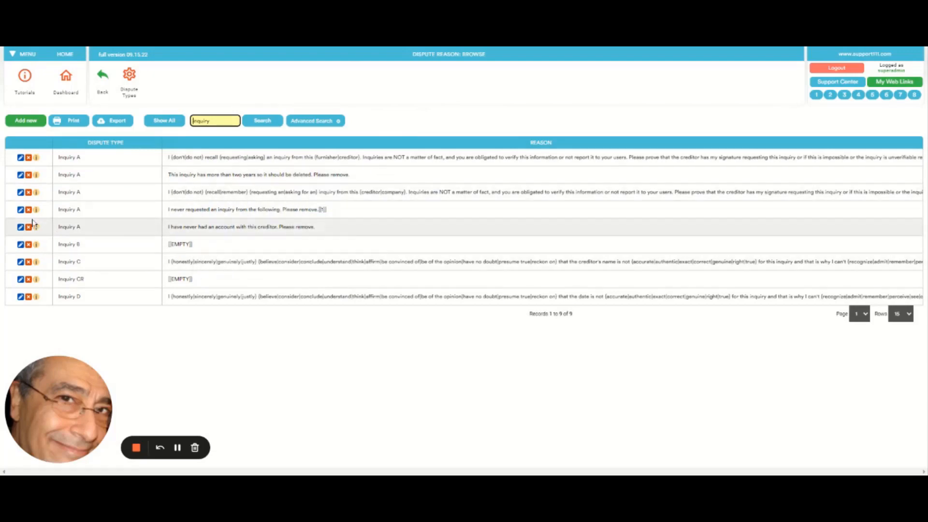
# Step: Add "creditor" after "following" in the Inquiry A reason beginning "I never requested an inquiry" and save the record
pyautogui.click(20, 209)
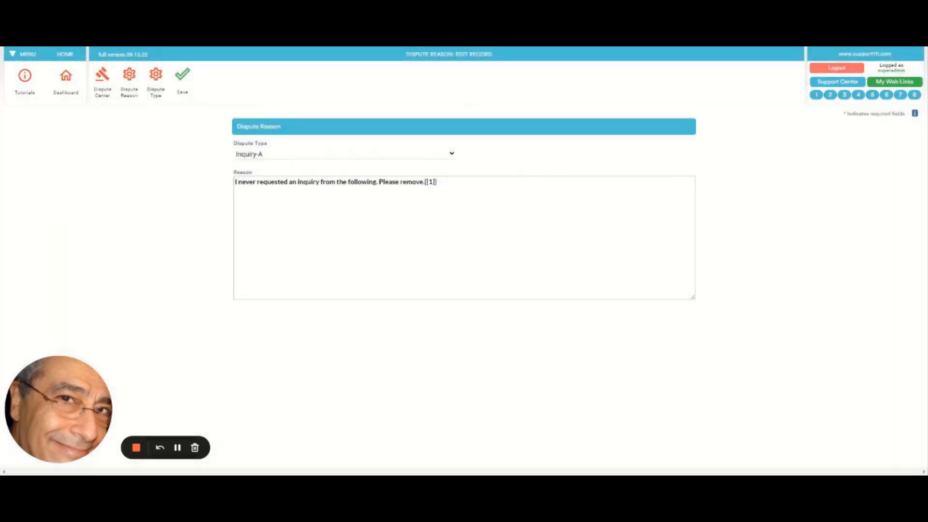
pyautogui.click(379, 182)
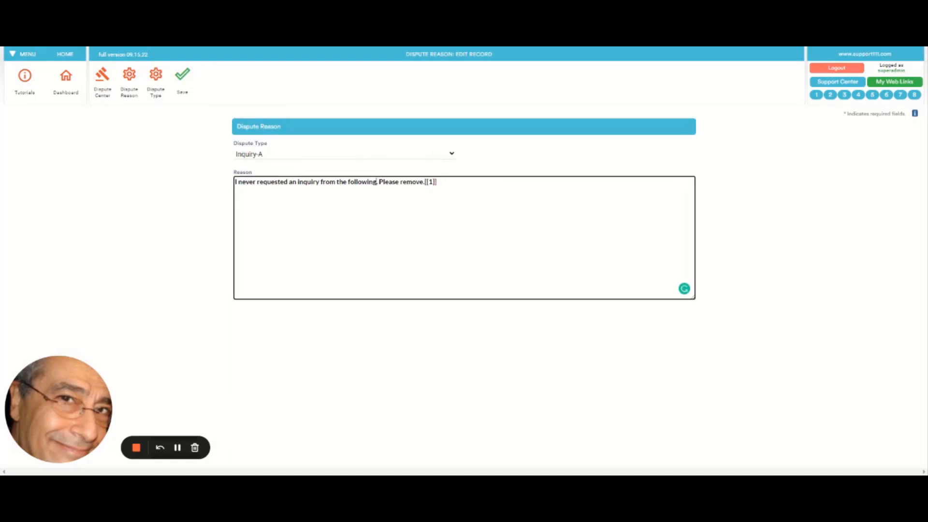
pyautogui.write('credito')
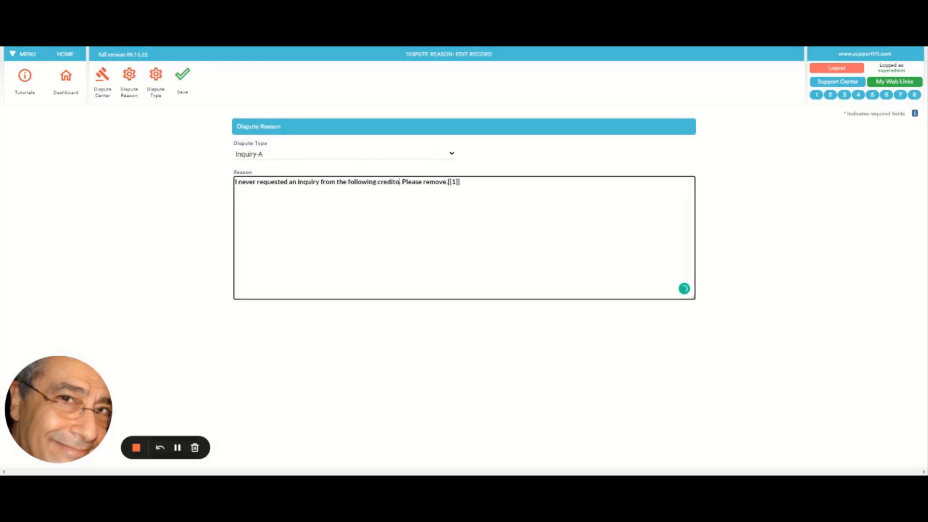
pyautogui.write('r')
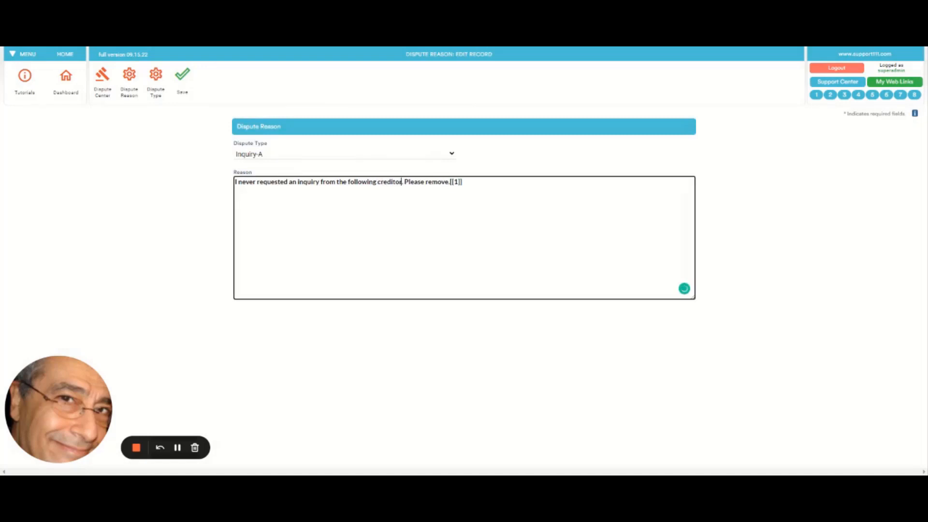
pyautogui.click(182, 87)
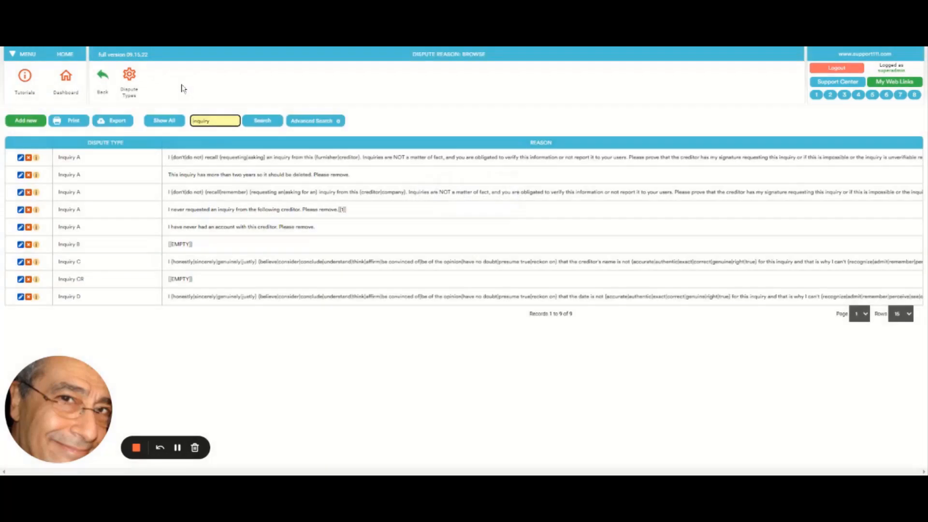
# Step: Show all of the contact's disputes in the Dispute Center and mark every listed dispute
pyautogui.click(103, 78)
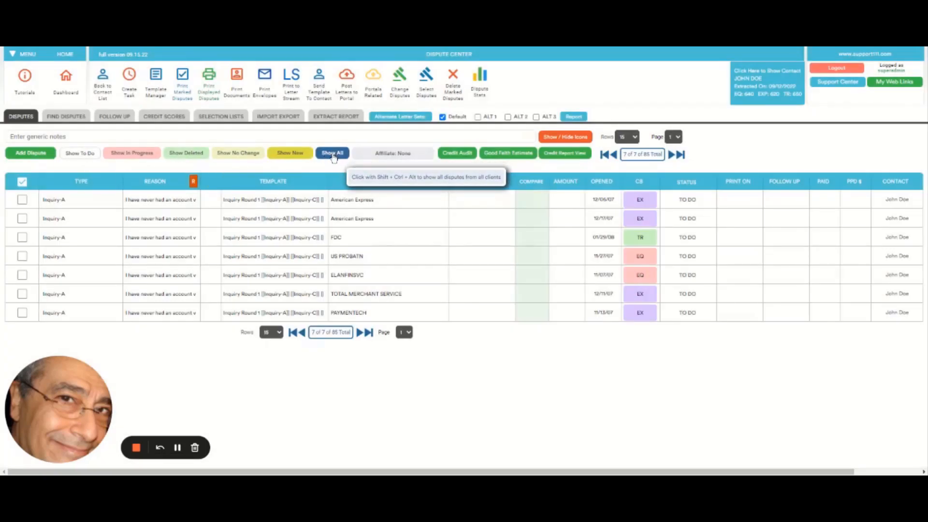
pyautogui.click(333, 153)
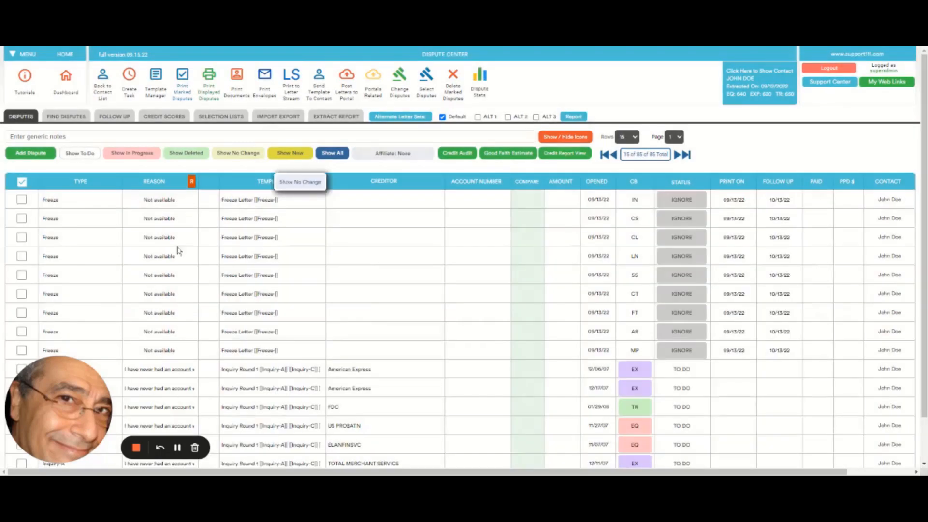
pyautogui.click(22, 184)
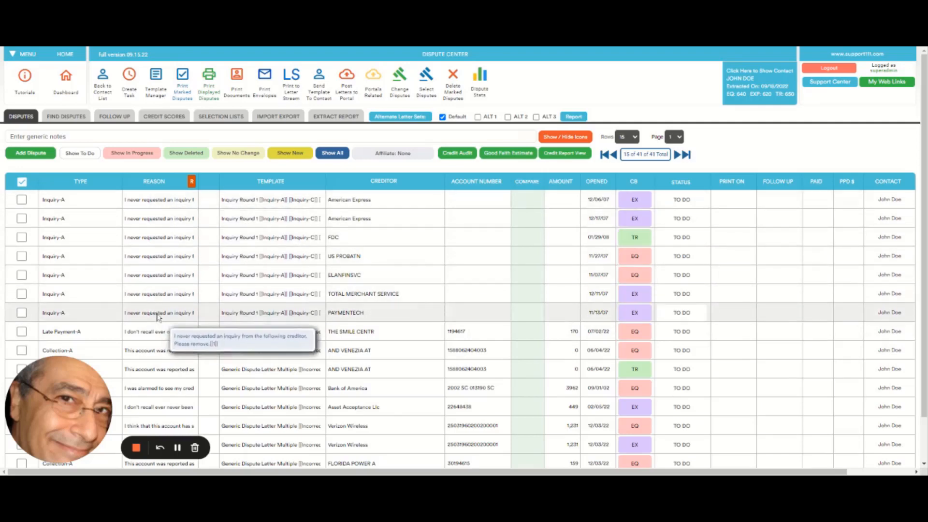
# Step: Set the first Inquiry-A dispute's reason to the "This inquiry has more than two years" text and replace the other Inquiry-A reasons with it
pyautogui.click(154, 203)
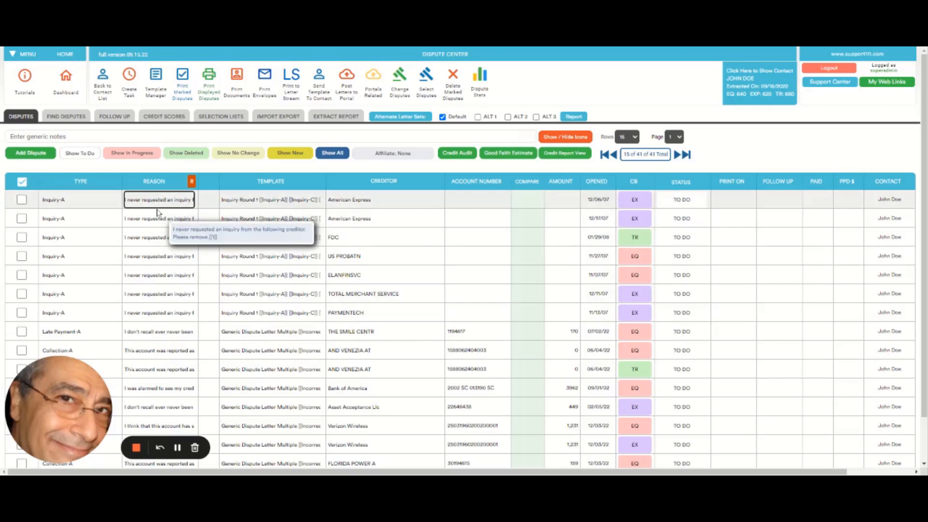
pyautogui.click(161, 255)
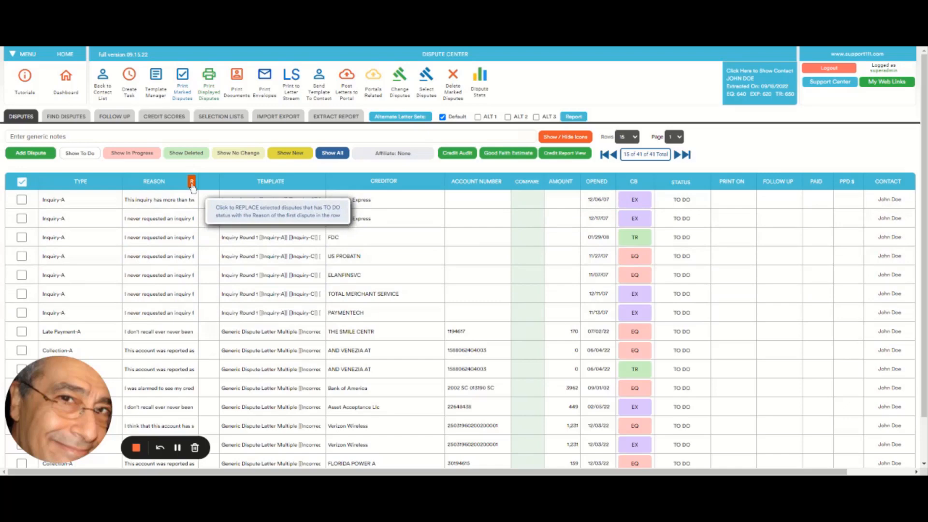
pyautogui.click(400, 79)
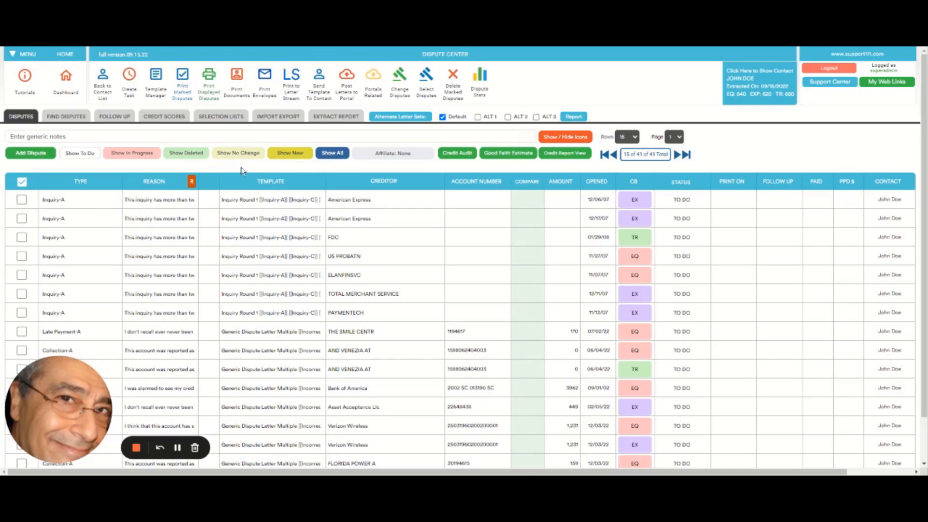
pyautogui.click(137, 448)
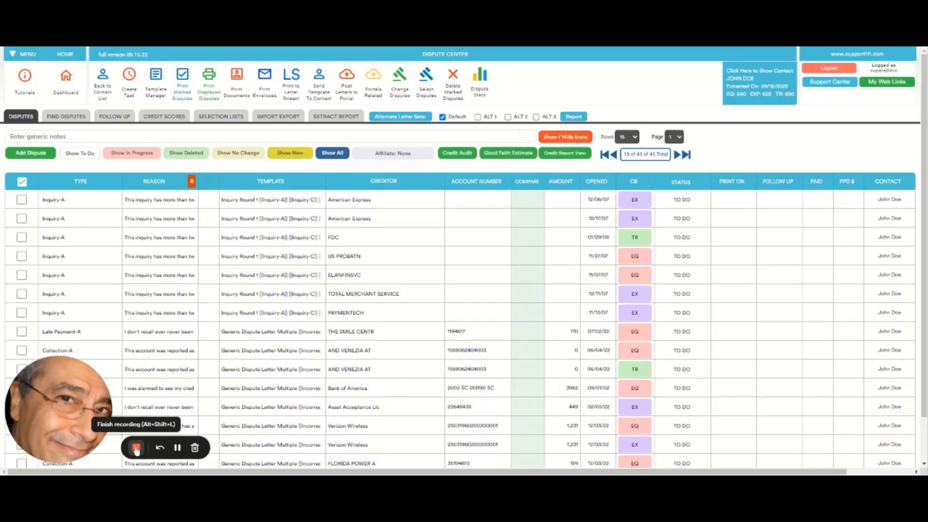